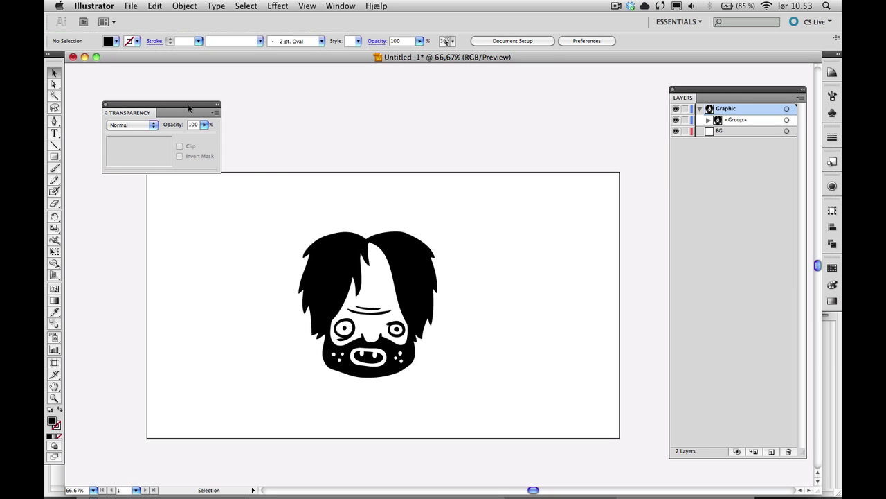
Select the face graphic and create an empty clipping opacity mask for it
{"action": "left_click_drag", "start_coordinate": [188, 107], "coordinate": [218, 101]}
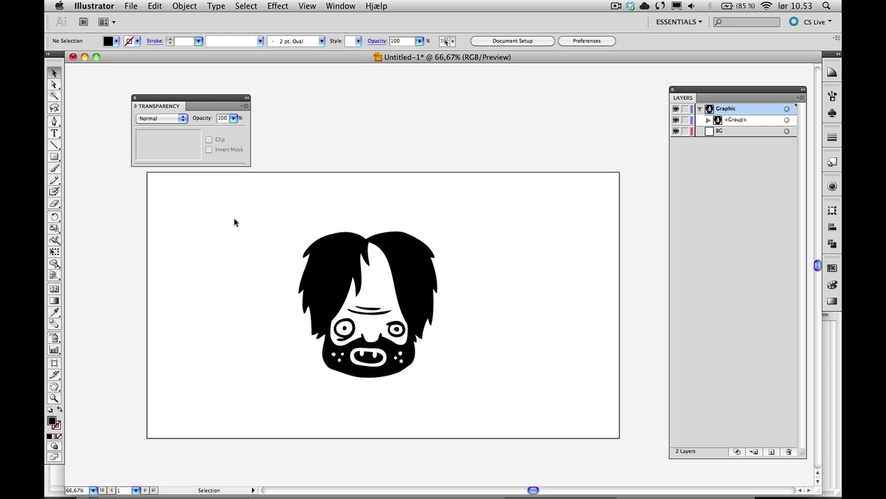
{"action": "left_click_drag", "start_coordinate": [233, 210], "coordinate": [547, 454]}
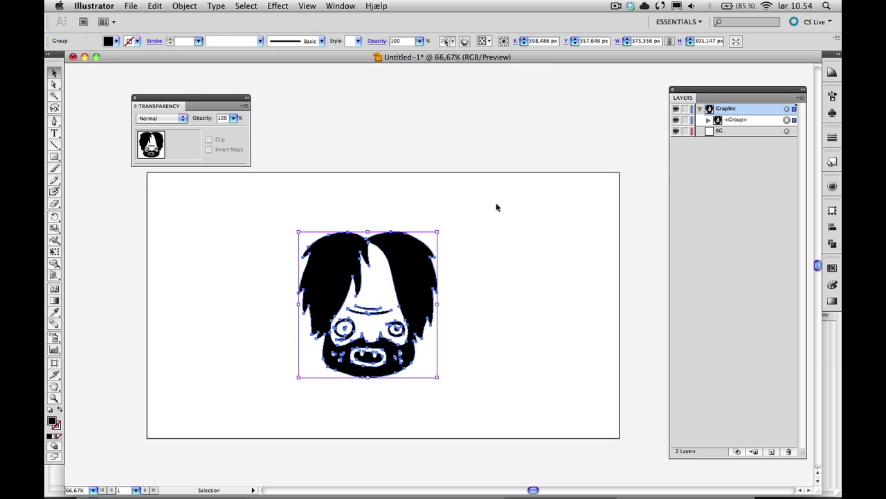
{"action": "left_click_drag", "start_coordinate": [506, 188], "coordinate": [266, 401]}
{"action": "left_click_drag", "start_coordinate": [167, 108], "coordinate": [196, 126]}
{"action": "left_click", "coordinate": [330, 5]}
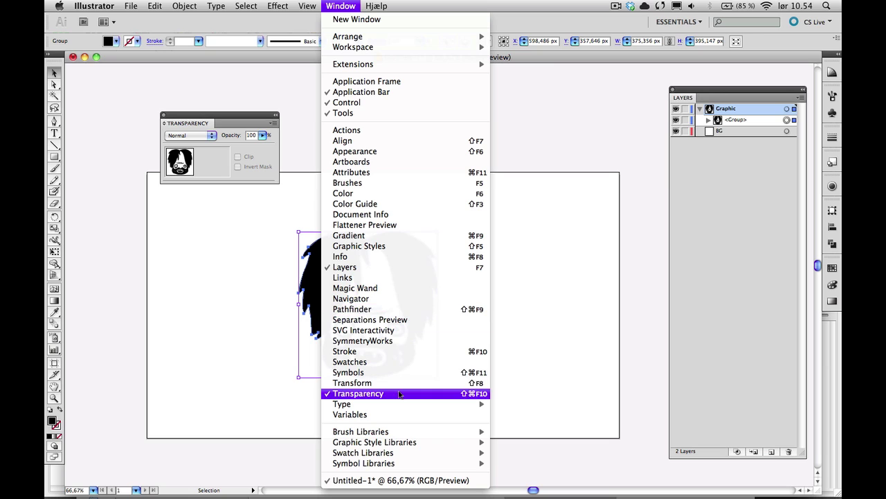
{"action": "left_click", "coordinate": [233, 120]}
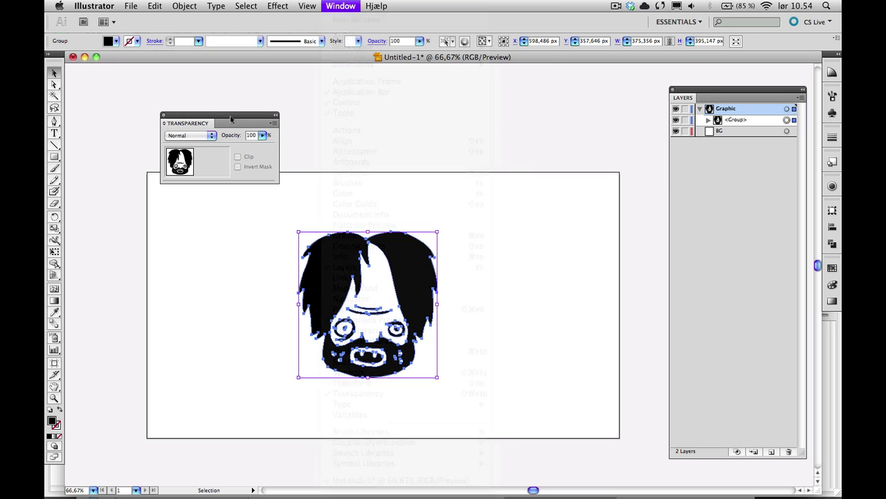
{"action": "double_click", "coordinate": [215, 160]}
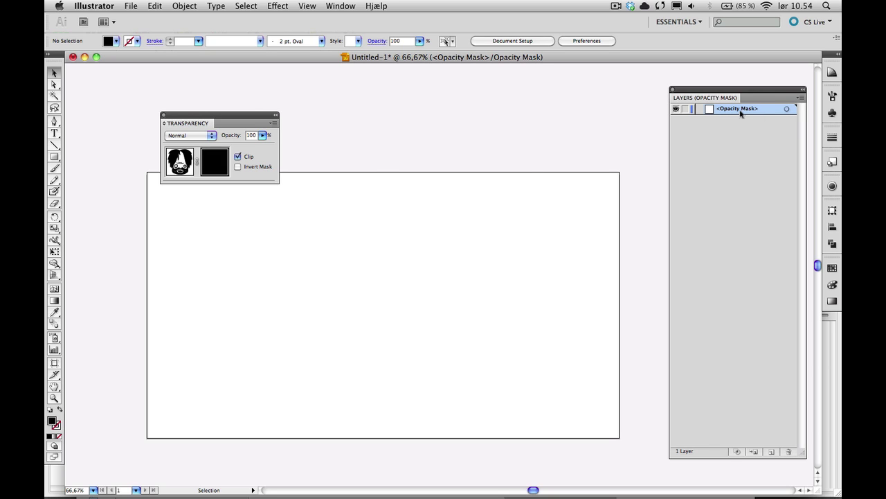
Draw a white rectangle about 714 by 181 px in the opacity mask, across the middle of the face
{"action": "left_click", "coordinate": [182, 163]}
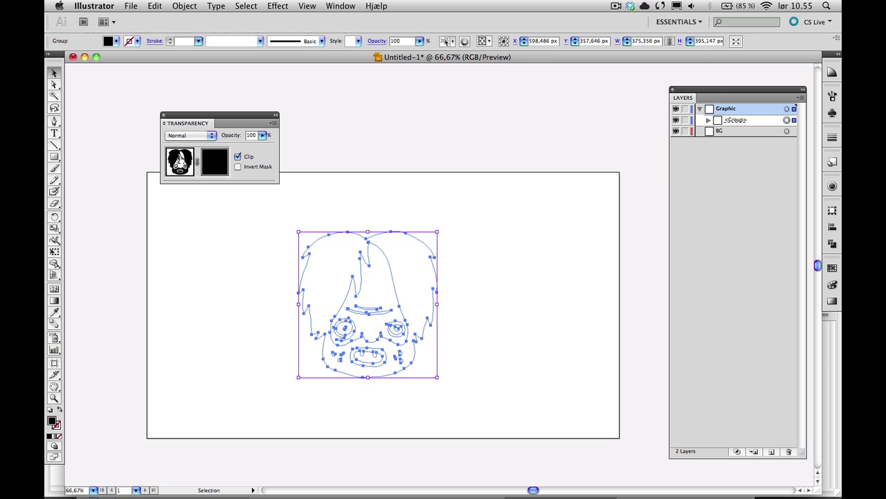
{"action": "left_click", "coordinate": [214, 162]}
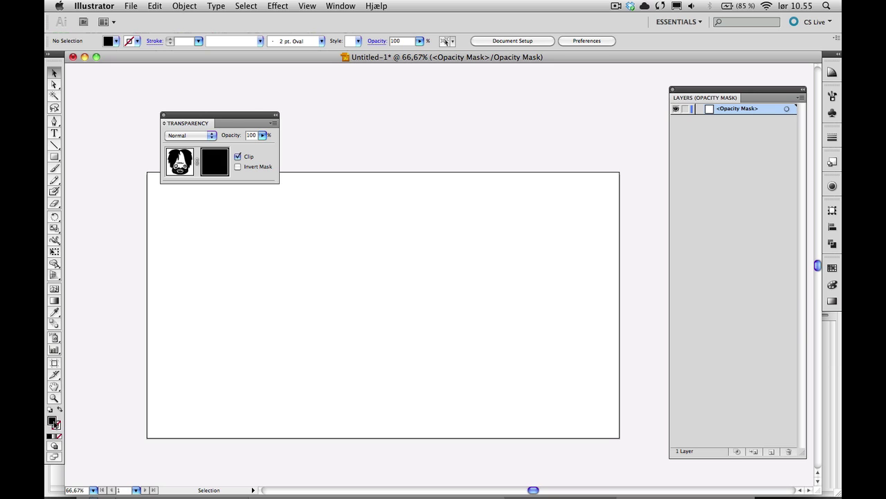
{"action": "left_click", "coordinate": [54, 422]}
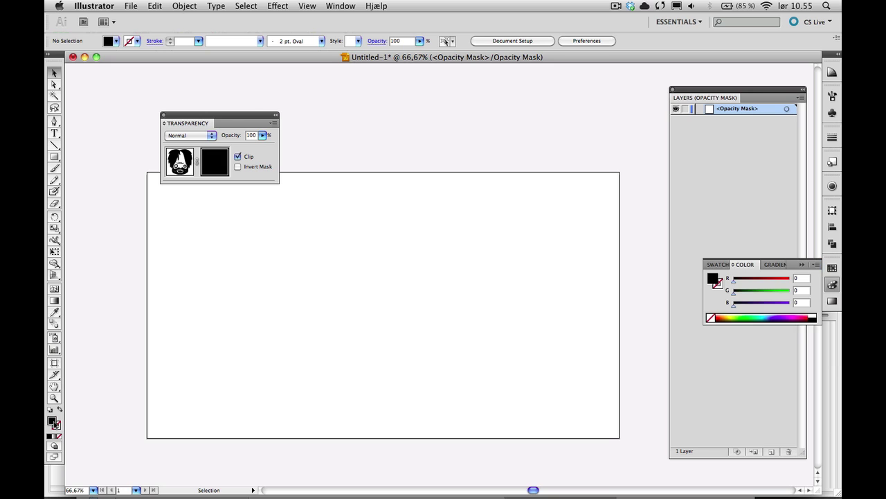
{"action": "left_click", "coordinate": [55, 157]}
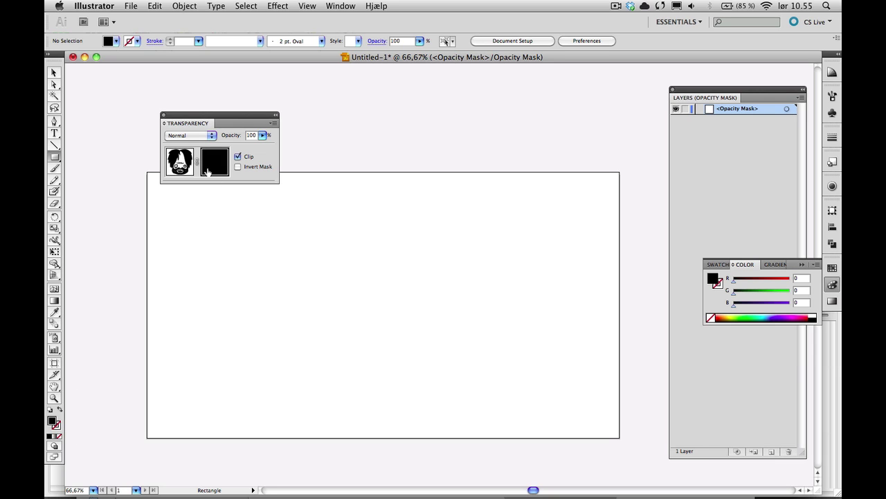
{"action": "left_click", "coordinate": [710, 264]}
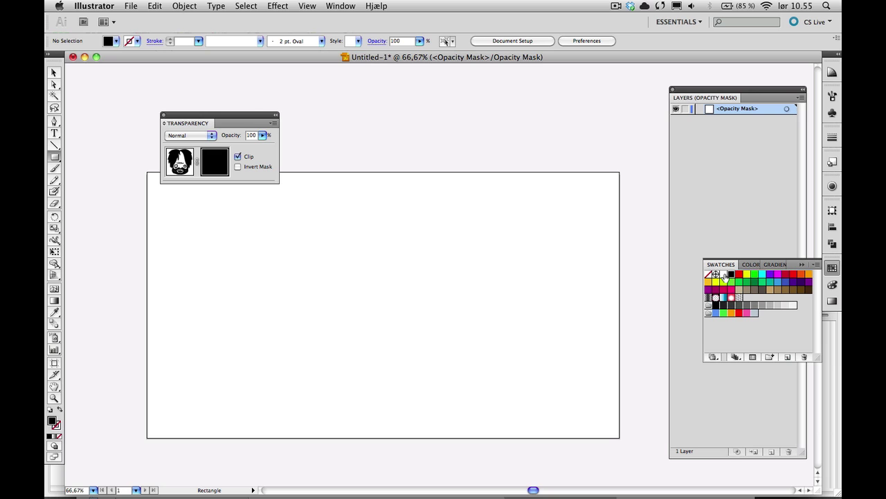
{"action": "left_click", "coordinate": [723, 275]}
{"action": "left_click_drag", "start_coordinate": [258, 255], "coordinate": [523, 322]}
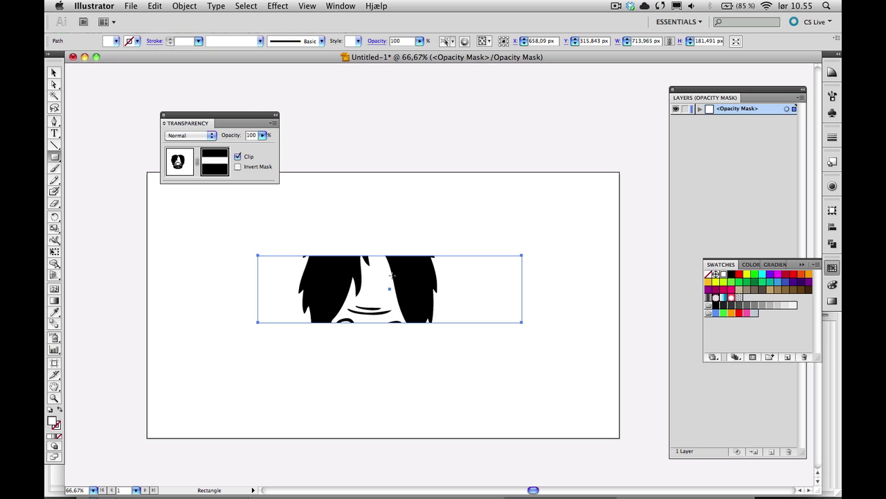
Move the mask rectangle down over the eyes and reduce its opacity to 50%
{"action": "left_click", "coordinate": [55, 73]}
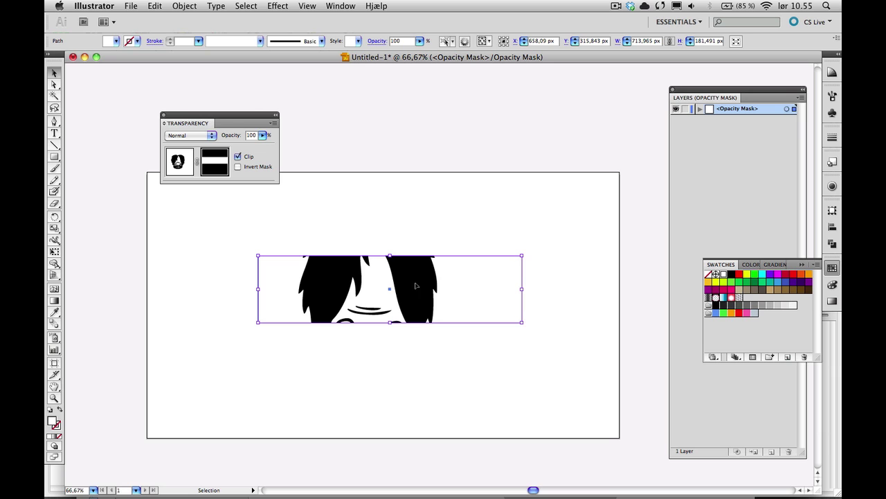
{"action": "left_click_drag", "start_coordinate": [461, 270], "coordinate": [450, 304]}
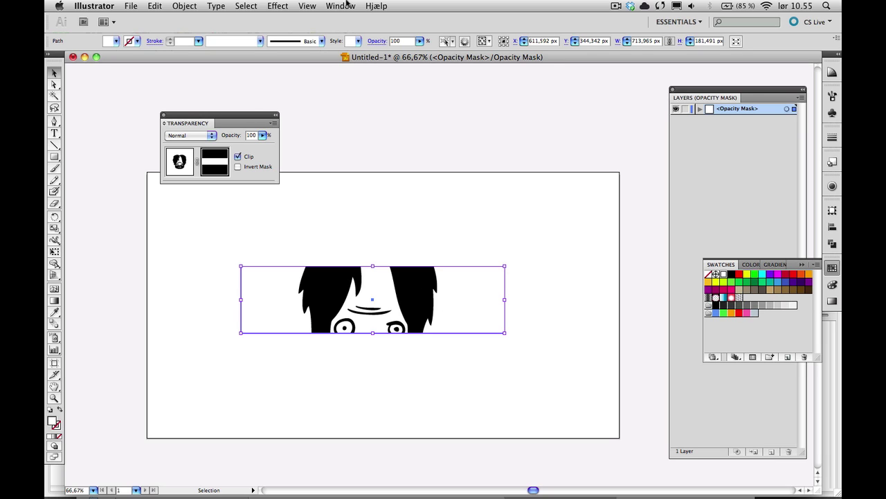
{"action": "left_click", "coordinate": [420, 41]}
{"action": "left_click_drag", "start_coordinate": [423, 51], "coordinate": [390, 52]}
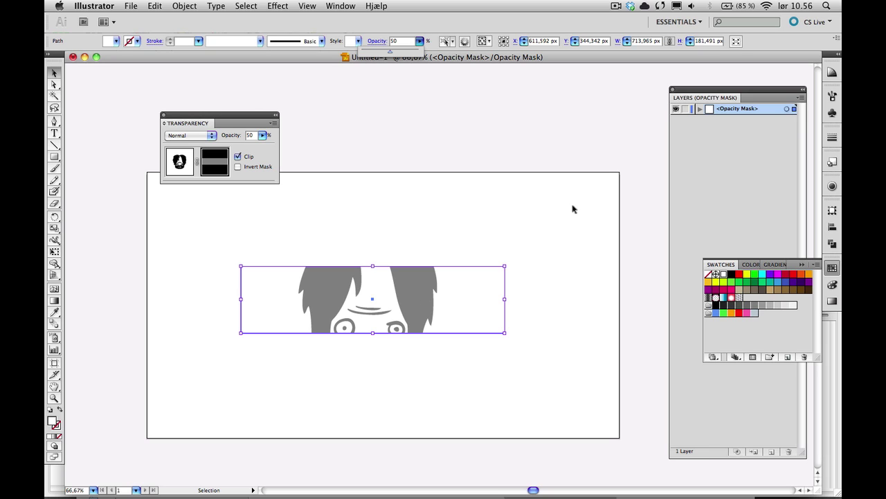
{"action": "left_click", "coordinate": [833, 268]}
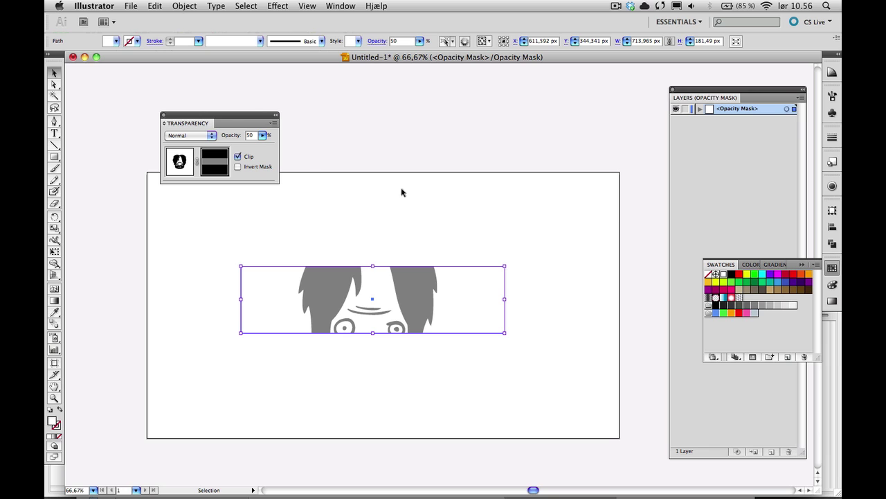
Return to the artwork and draw an orange rectangle about 873 by 585 px behind the face on the BG layer
{"action": "left_click", "coordinate": [174, 162]}
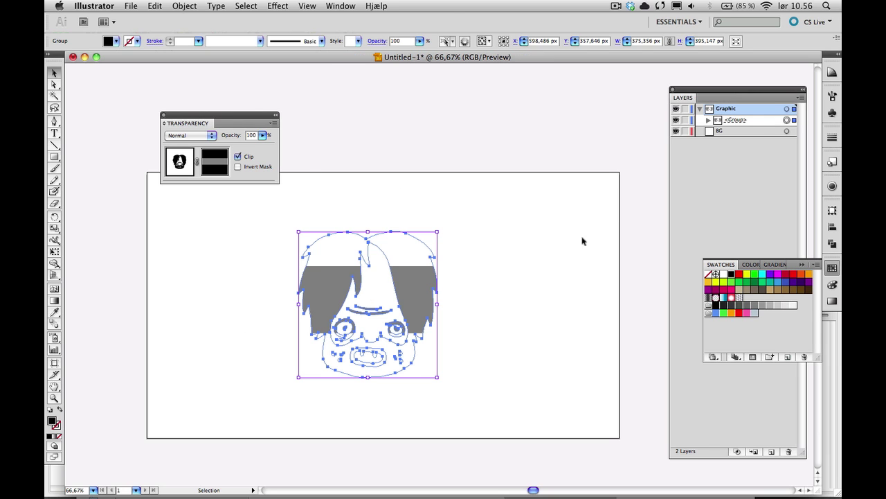
{"action": "left_click", "coordinate": [467, 283]}
{"action": "left_click", "coordinate": [719, 159]}
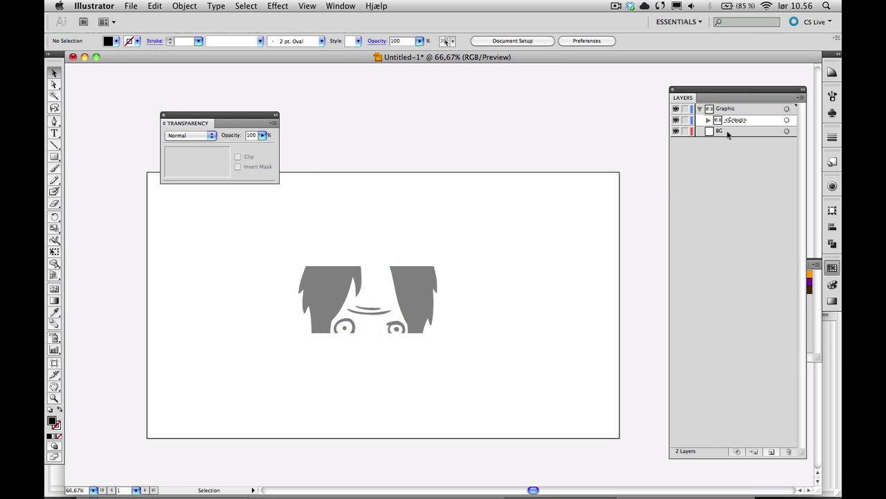
{"action": "left_click", "coordinate": [728, 133]}
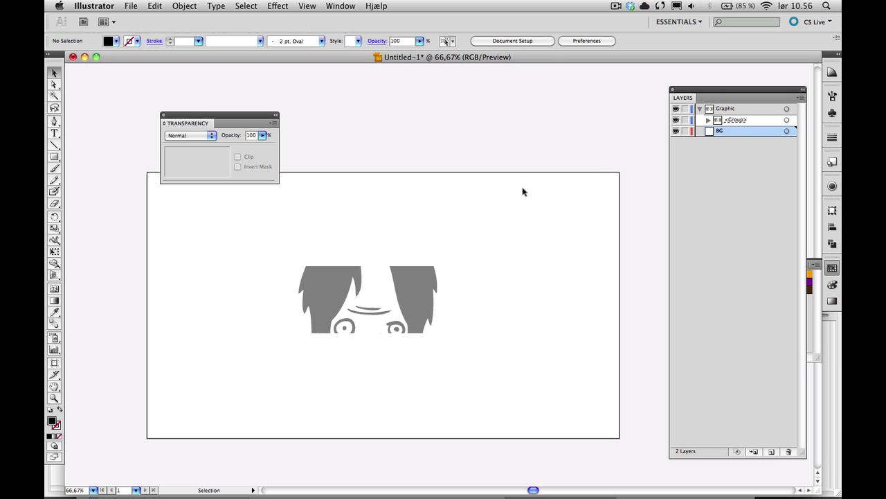
{"action": "left_click", "coordinate": [54, 156]}
{"action": "left_click", "coordinate": [832, 268]}
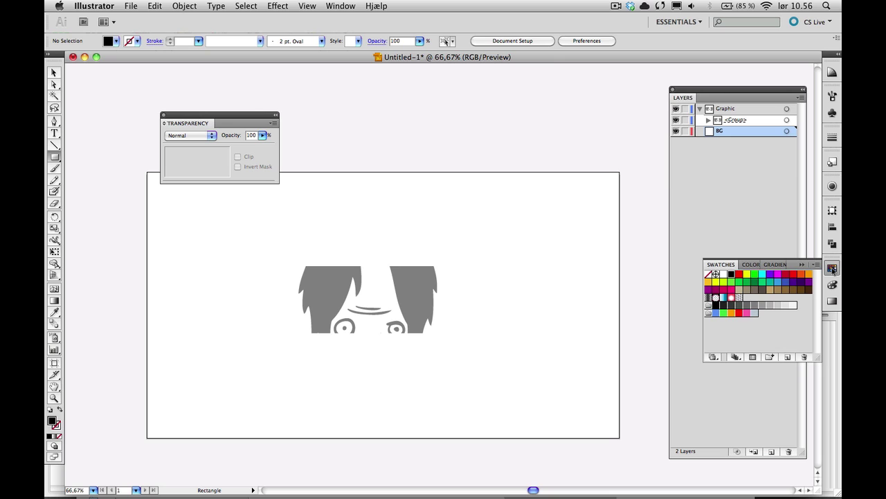
{"action": "left_click", "coordinate": [802, 275]}
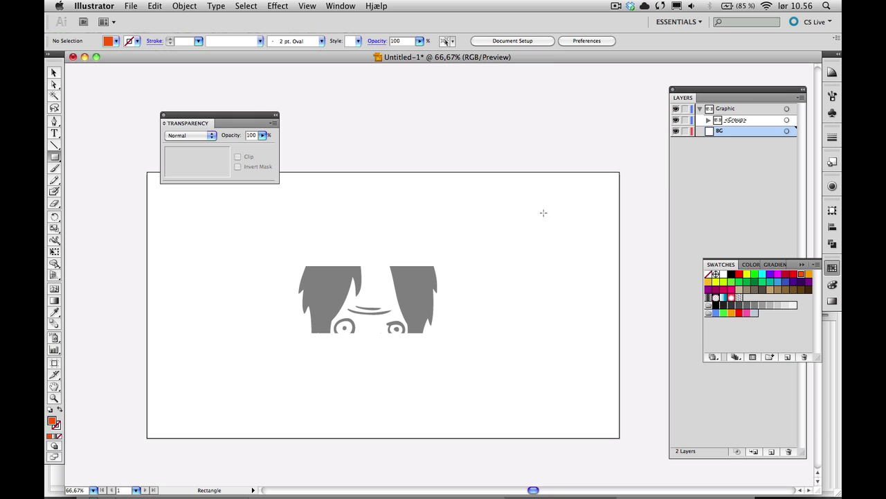
{"action": "left_click_drag", "start_coordinate": [529, 195], "coordinate": [207, 409]}
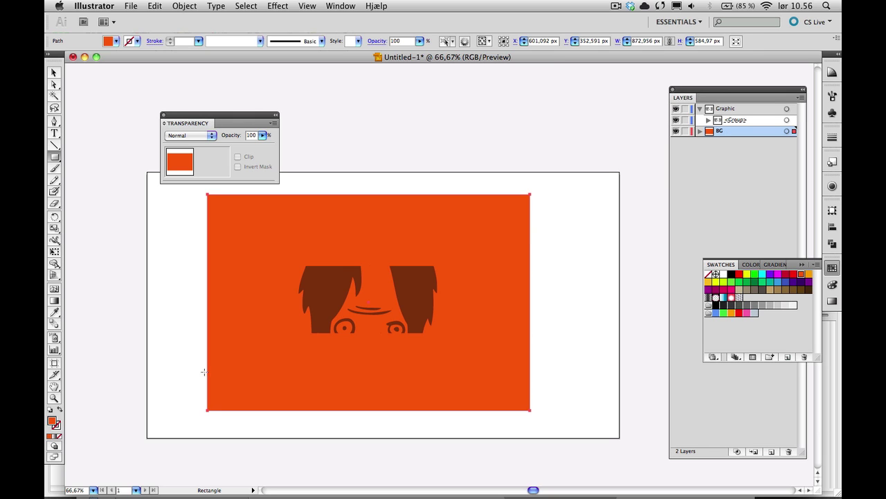
Move the orange rectangle right so that the face's left part lies outside it, and deselect it
{"action": "left_click", "coordinate": [55, 73]}
{"action": "left_click_drag", "start_coordinate": [264, 209], "coordinate": [354, 221]}
{"action": "left_click_drag", "start_coordinate": [317, 261], "coordinate": [331, 264]}
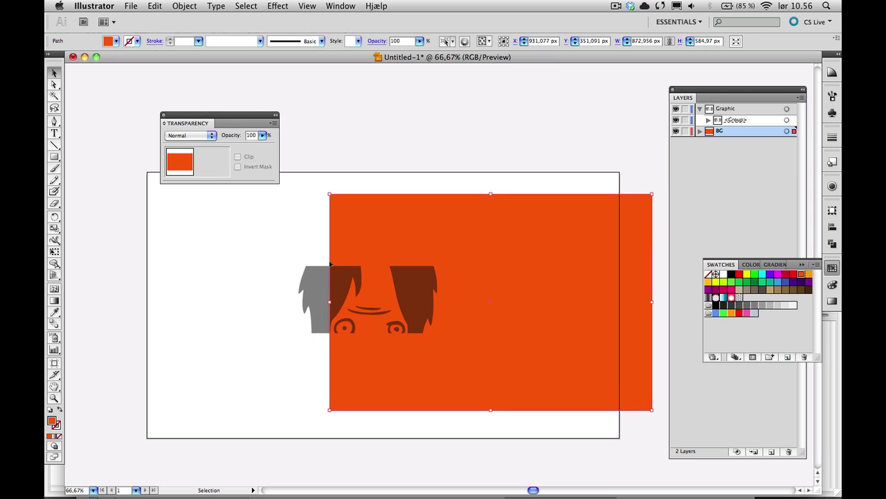
{"action": "left_click", "coordinate": [287, 246]}
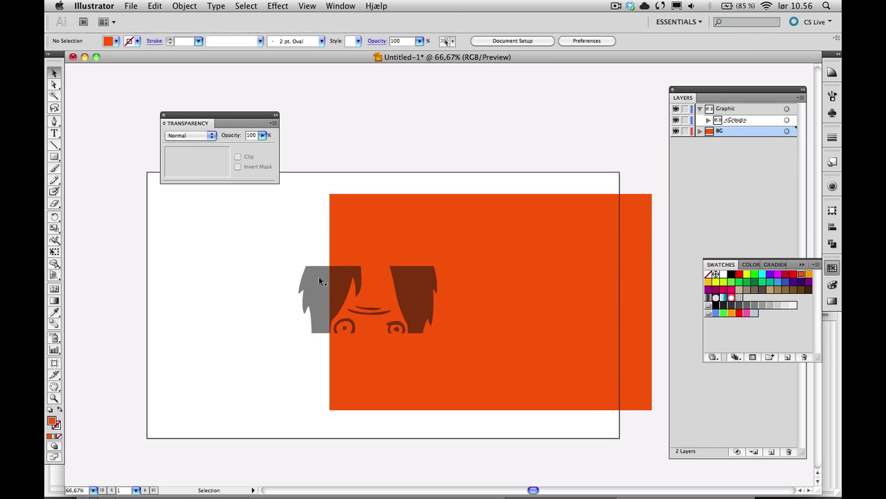
Edit the face's opacity mask, nudge the mask rectangle slightly down, and set its opacity to 80%
{"action": "left_click", "coordinate": [316, 288]}
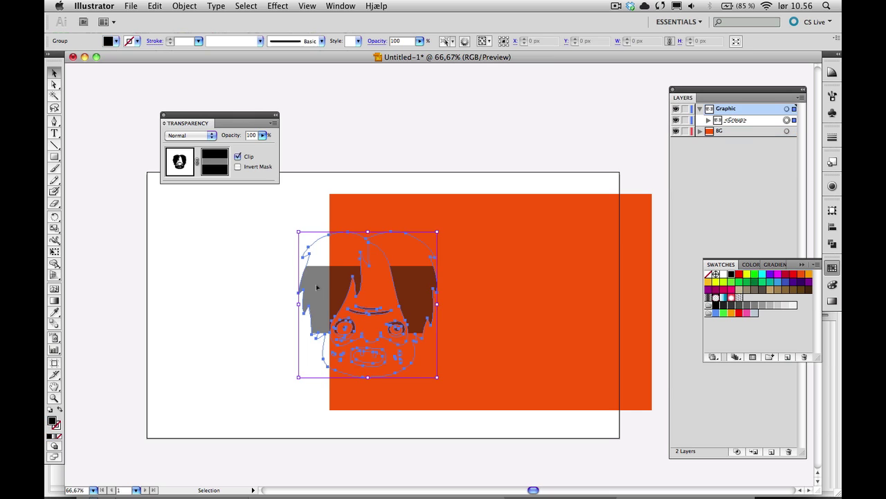
{"action": "left_click", "coordinate": [215, 161]}
{"action": "left_click_drag", "start_coordinate": [319, 274], "coordinate": [332, 287]}
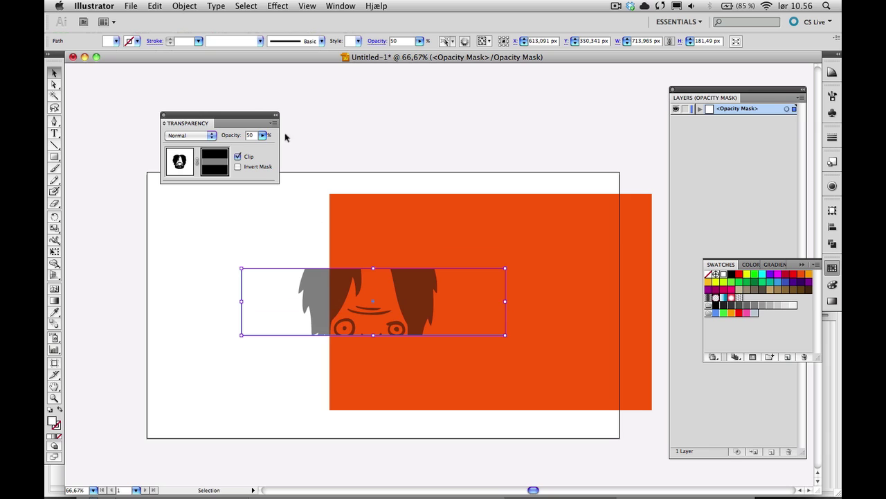
{"action": "left_click", "coordinate": [263, 135]}
{"action": "left_click_drag", "start_coordinate": [231, 147], "coordinate": [251, 148]}
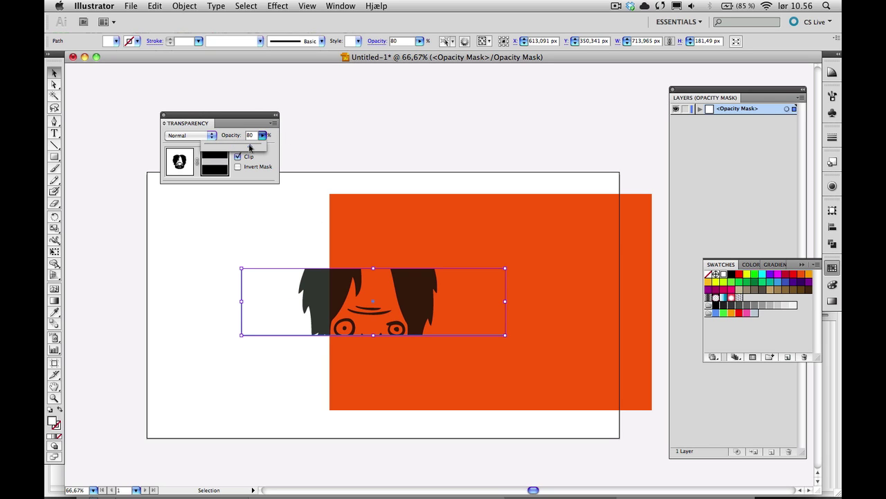
{"action": "left_click", "coordinate": [251, 120]}
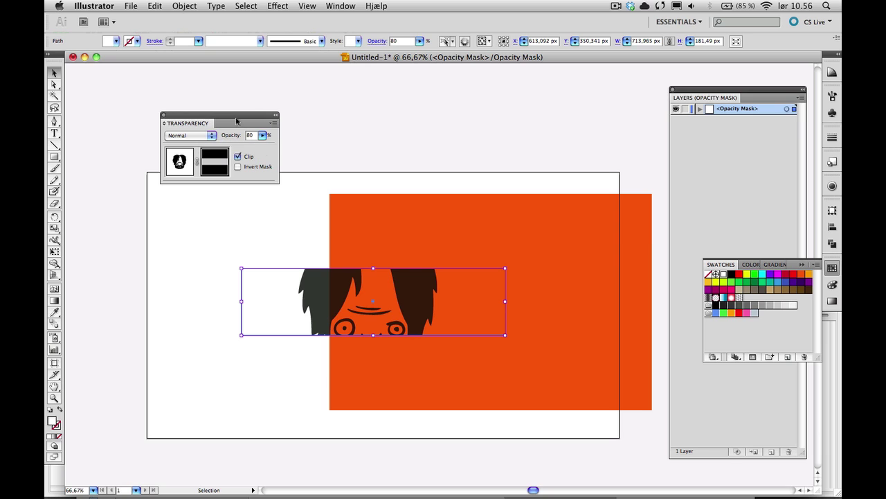
Toggle the opacity mask off and on several times to compare the face, leaving the mask disabled
{"action": "left_click_drag", "start_coordinate": [251, 121], "coordinate": [286, 116]}
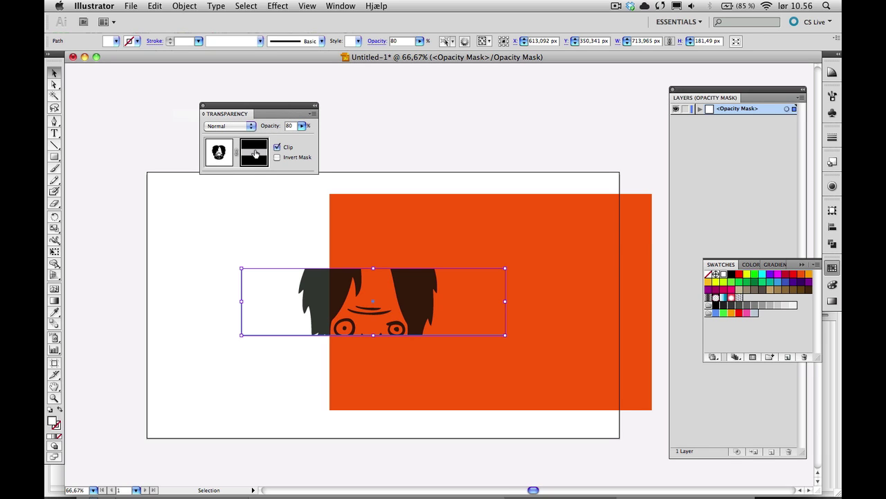
{"action": "left_click", "coordinate": [255, 153], "text": "shift"}
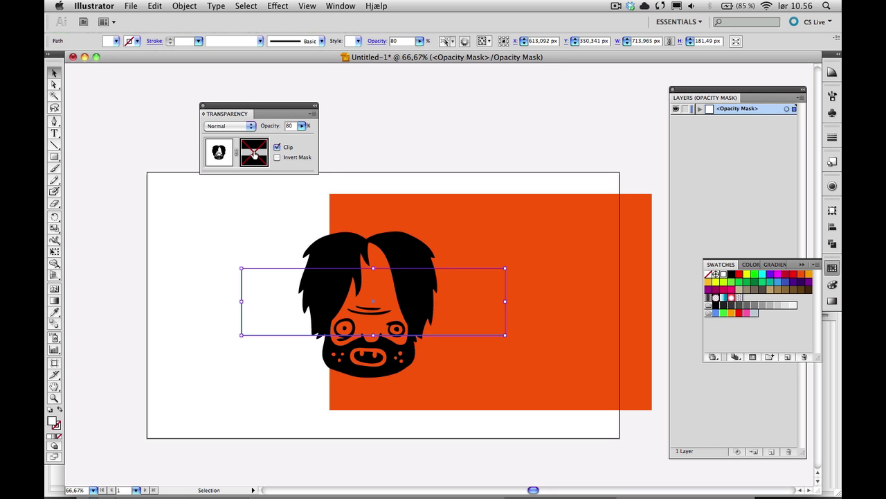
{"action": "left_click", "coordinate": [254, 154], "text": "shift"}
{"action": "left_click", "coordinate": [255, 154], "text": "shift"}
{"action": "left_click", "coordinate": [255, 153], "text": "shift"}
{"action": "left_click", "coordinate": [255, 153], "text": "shift"}
{"action": "left_click", "coordinate": [255, 153], "text": "shift"}
{"action": "left_click", "coordinate": [253, 152], "text": "shift"}
{"action": "left_click", "coordinate": [252, 150], "text": "shift"}
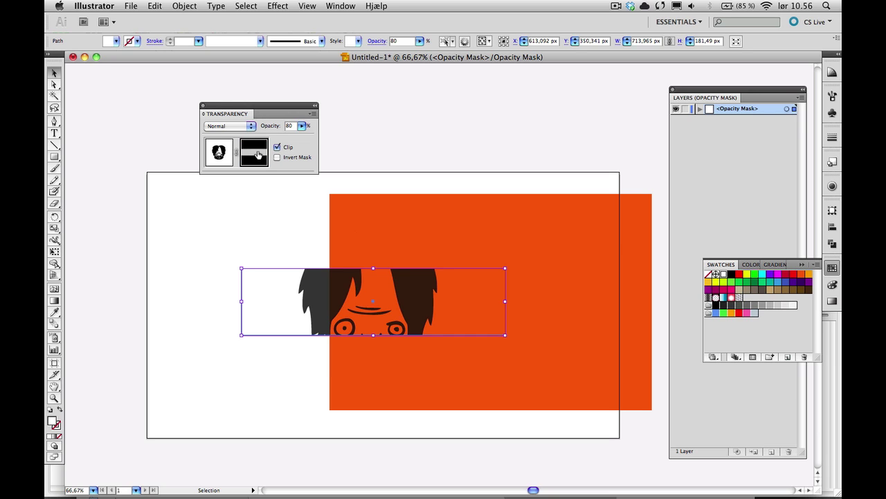
{"action": "left_click", "coordinate": [258, 153], "text": "shift"}
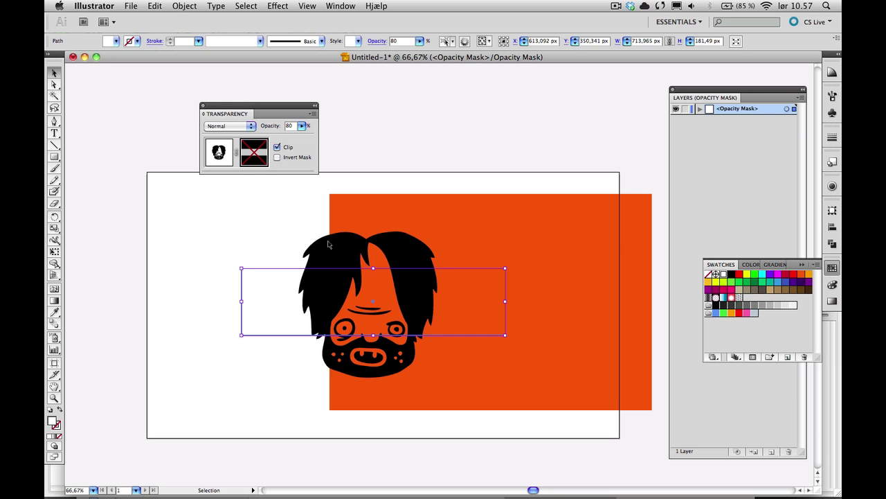
Return to the artwork, move the whole face onto the orange rectangle, and re-enable its opacity mask
{"action": "left_click", "coordinate": [220, 152]}
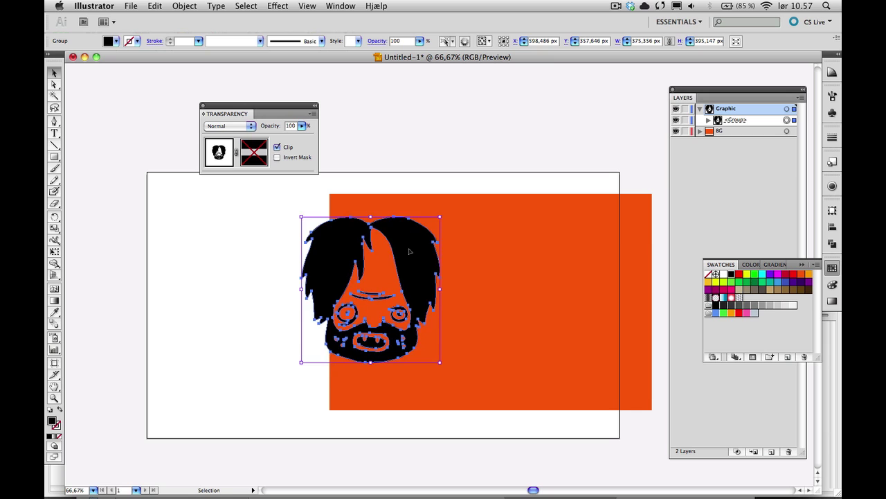
{"action": "left_click_drag", "start_coordinate": [409, 252], "coordinate": [404, 271]}
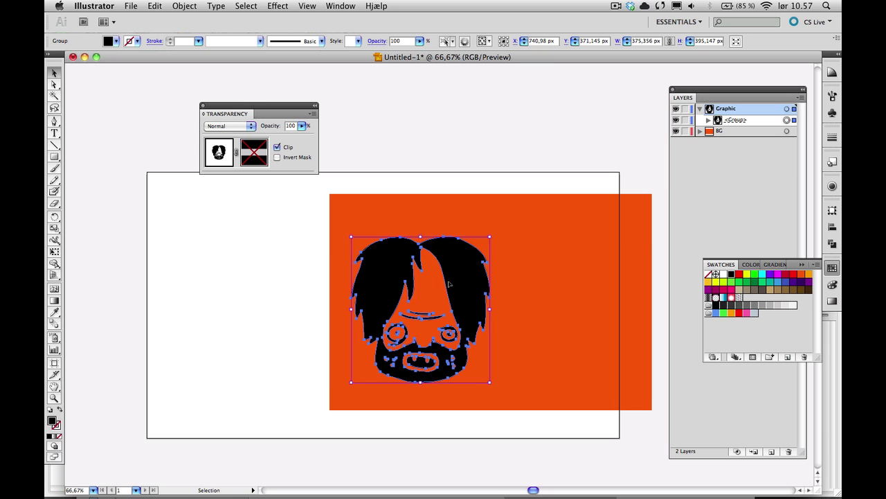
{"action": "left_click", "coordinate": [263, 162], "text": "shift"}
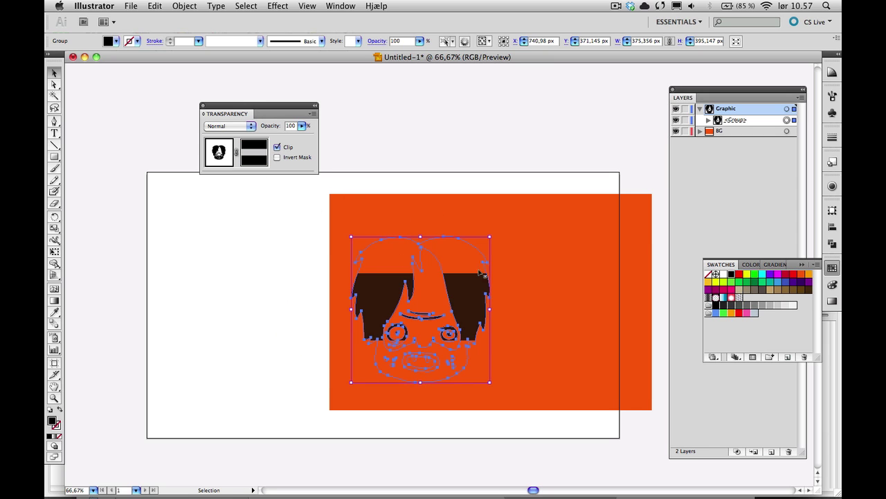
Unlink the opacity mask from the artwork and move the face left of the orange rectangle, leaving the mask in place
{"action": "left_click", "coordinate": [236, 153]}
{"action": "left_click", "coordinate": [456, 152]}
{"action": "left_click", "coordinate": [394, 282]}
{"action": "left_click_drag", "start_coordinate": [461, 296], "coordinate": [298, 276]}
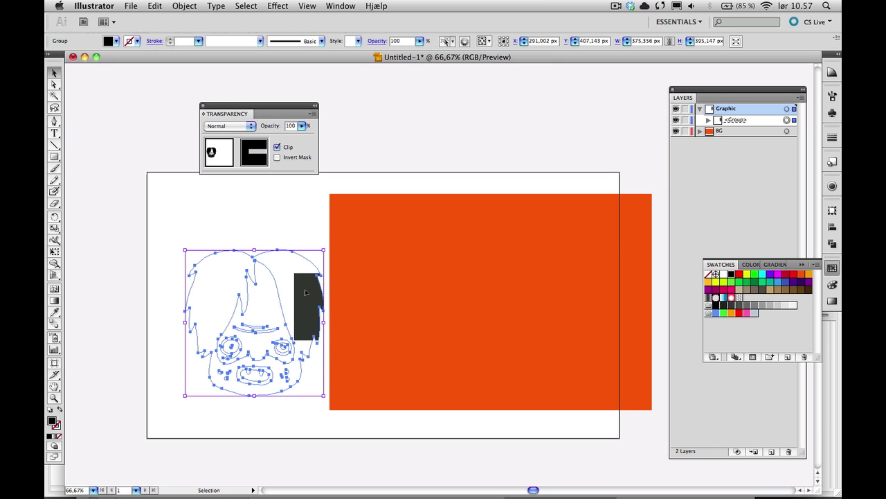
Move the face and its relinked opacity mask together onto the left part of the orange rectangle
{"action": "left_click_drag", "start_coordinate": [305, 293], "coordinate": [433, 294]}
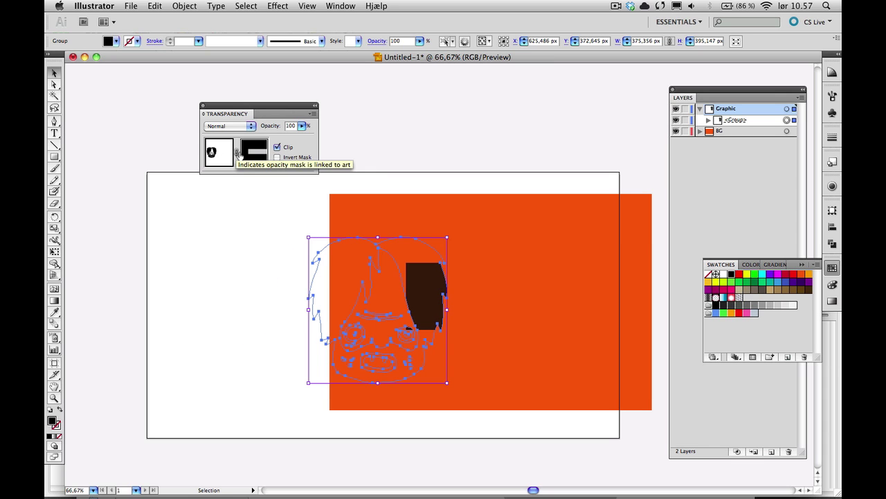
{"action": "left_click", "coordinate": [313, 113]}
{"action": "key", "text": "Escape"}
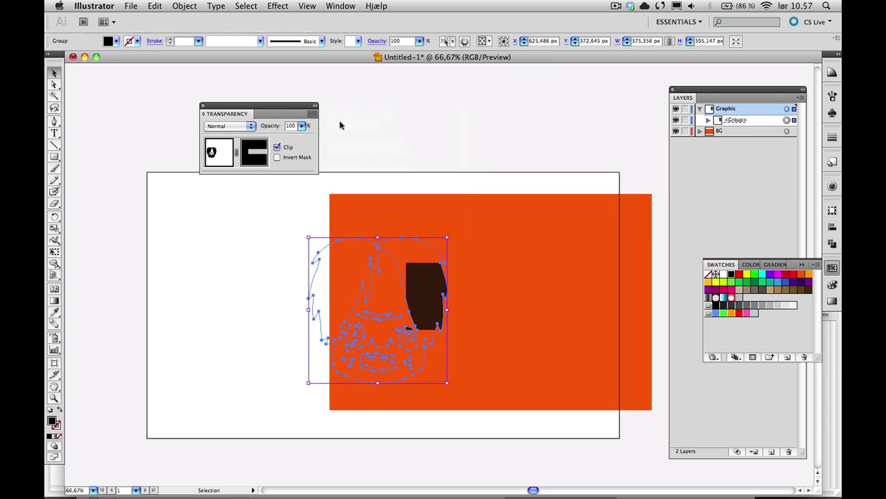